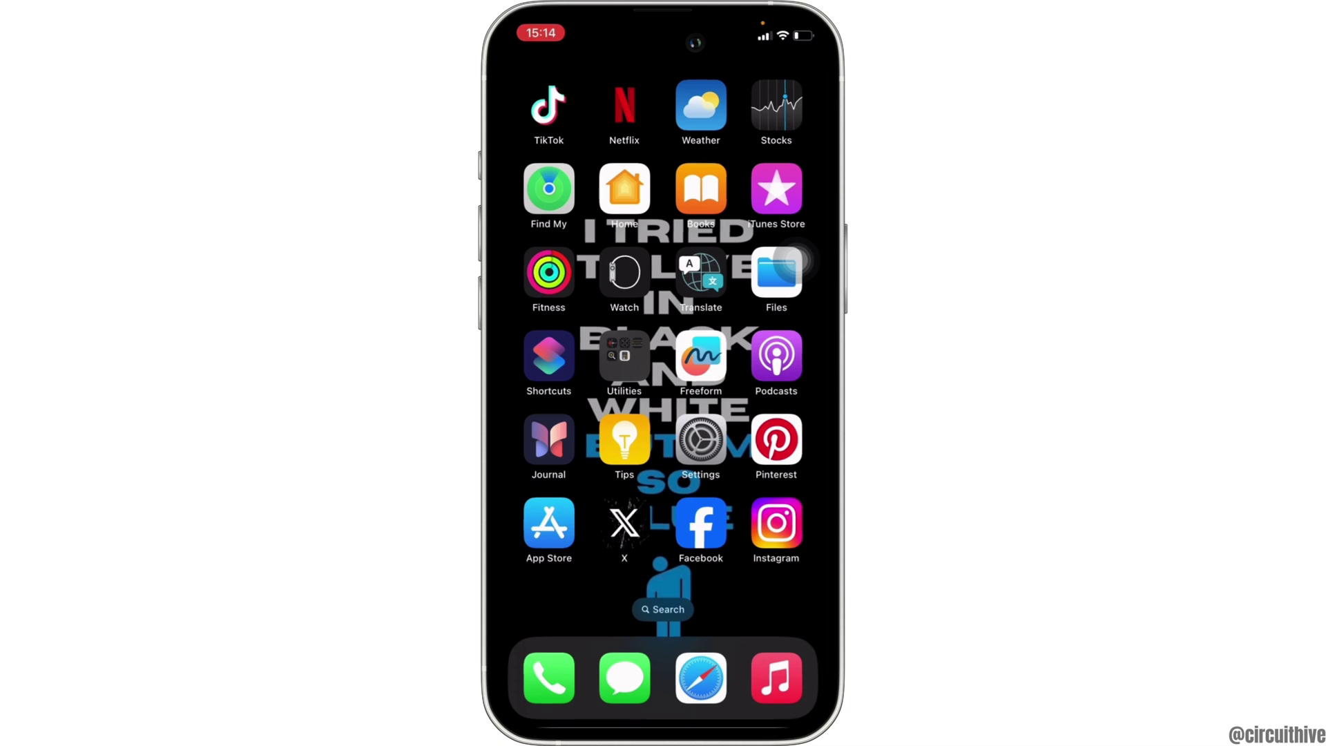
- Confirm Uber Driver is up to date in the App Store, then go to Settings > General
left_click(549, 523)
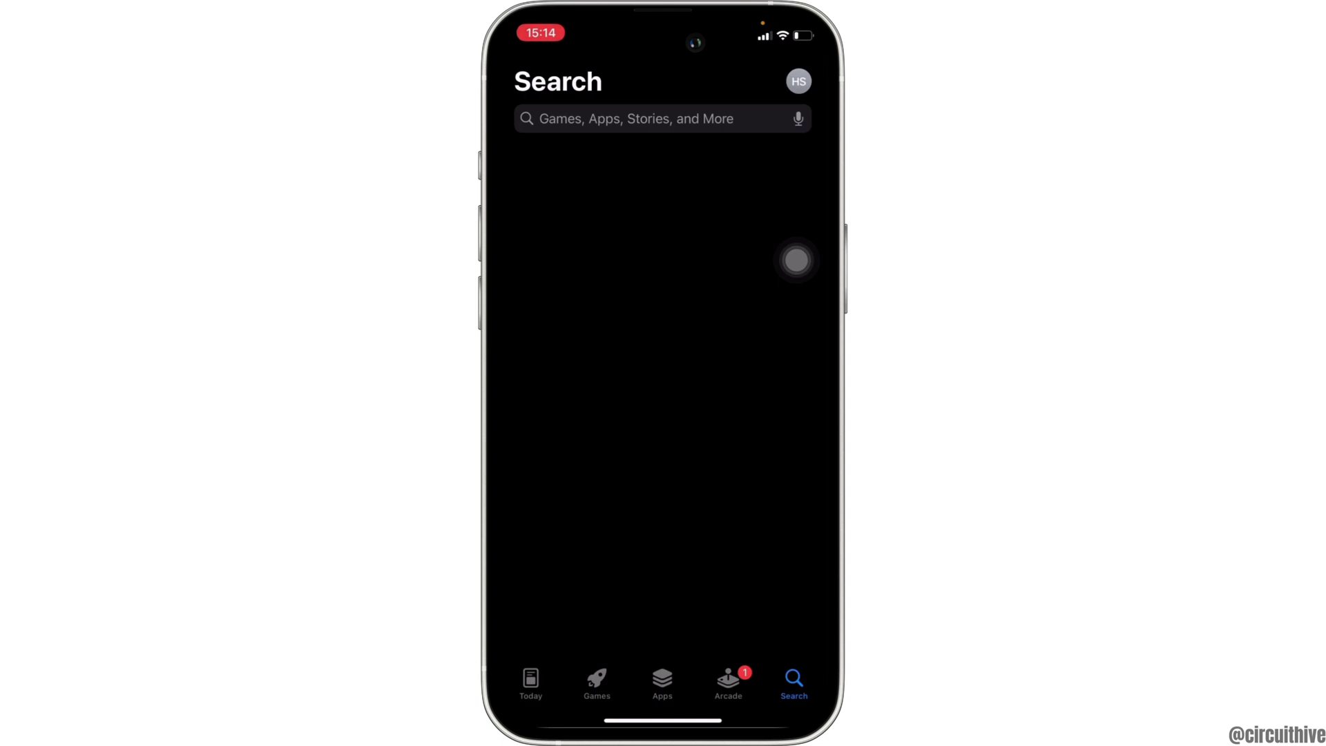
left_click(637, 119)
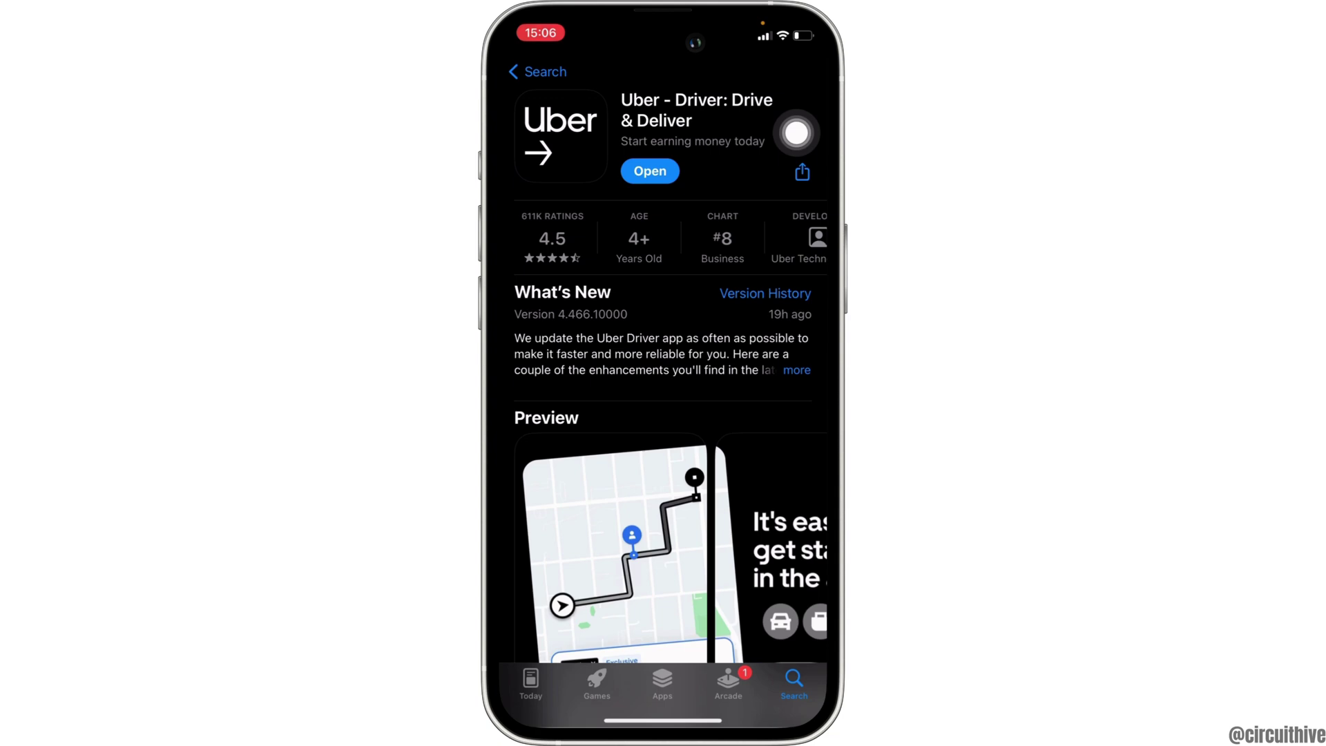
left_click_drag(663, 719, 663, 466)
left_click(699, 355)
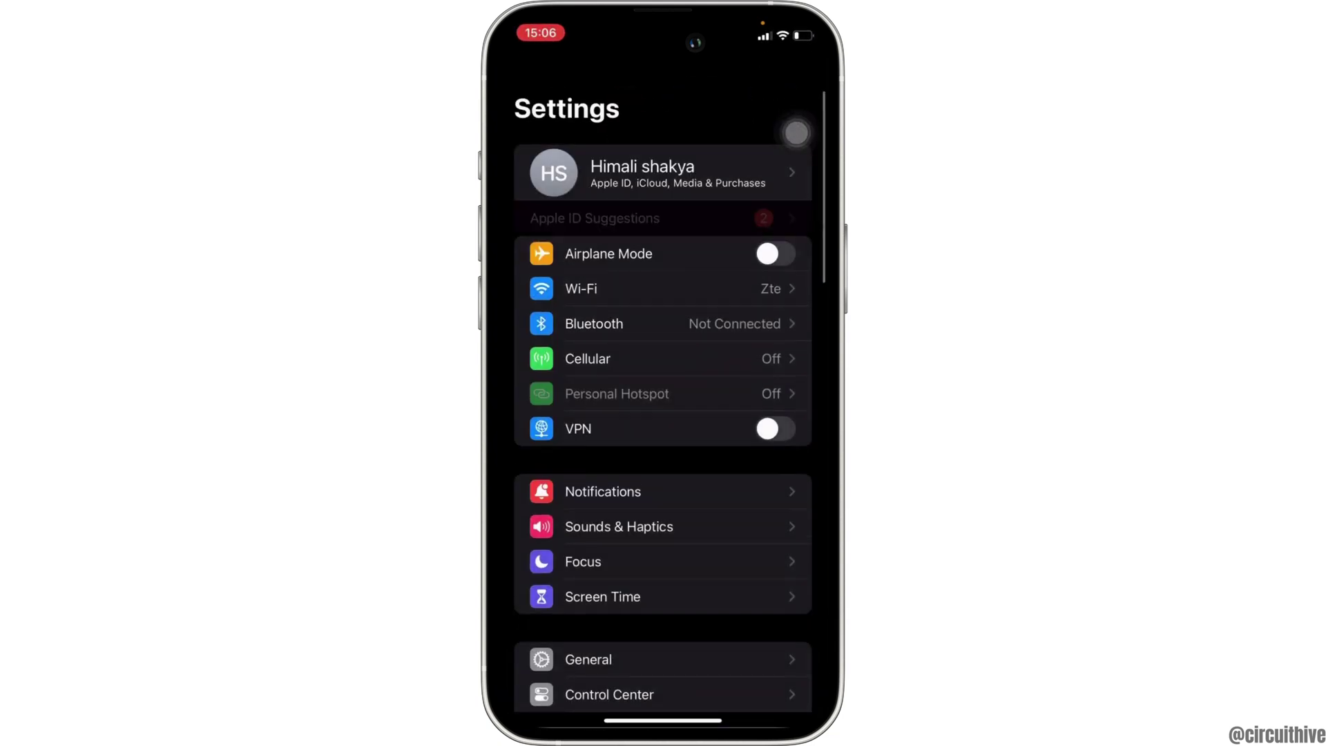
scroll(796, 131, "down", 2)
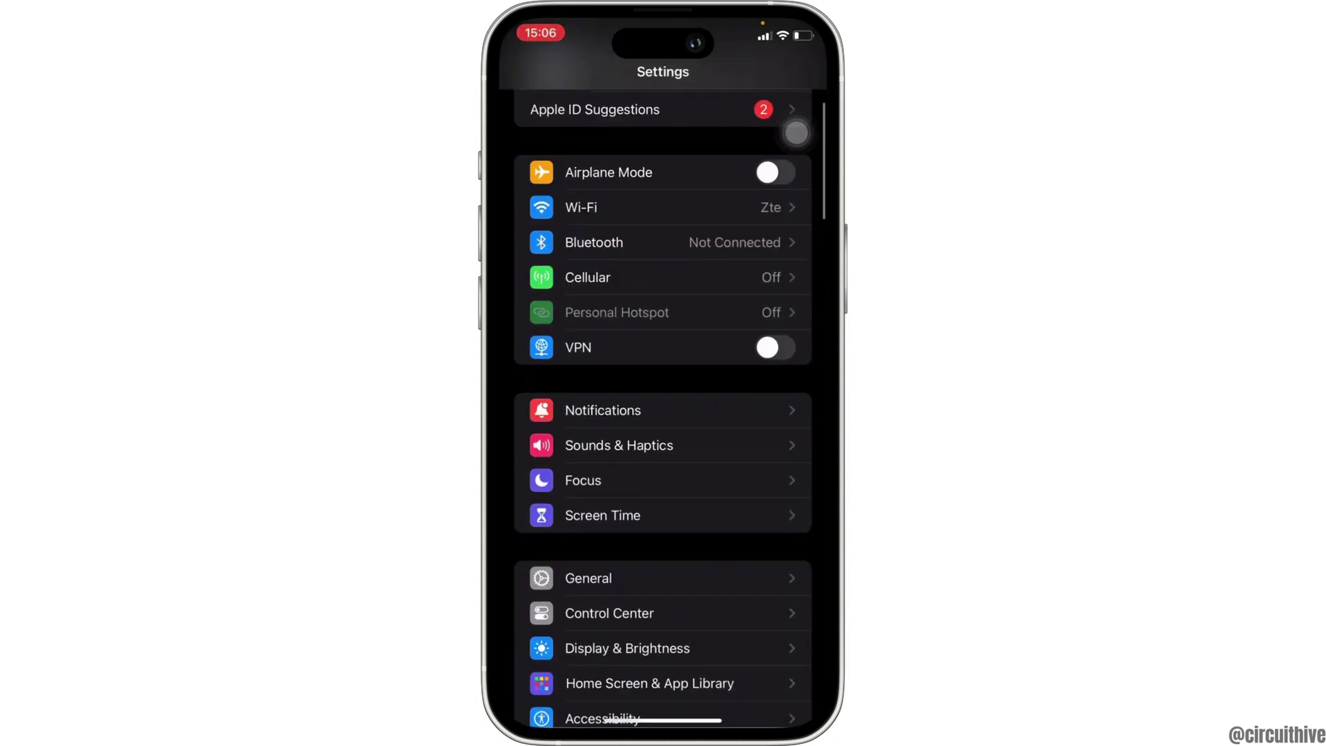
left_click(587, 578)
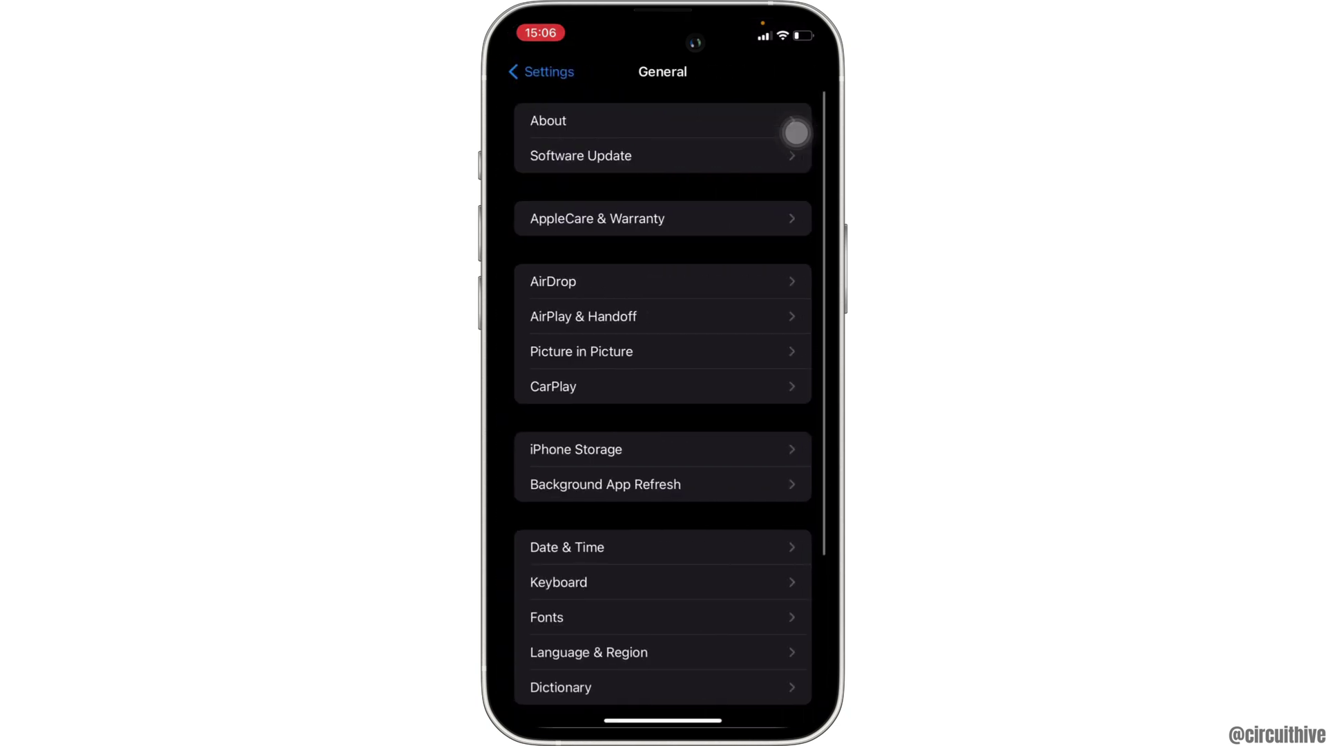
- Open iPhone Storage and locate the Uber Driver app (388.7 MB) in the list
left_click(577, 449)
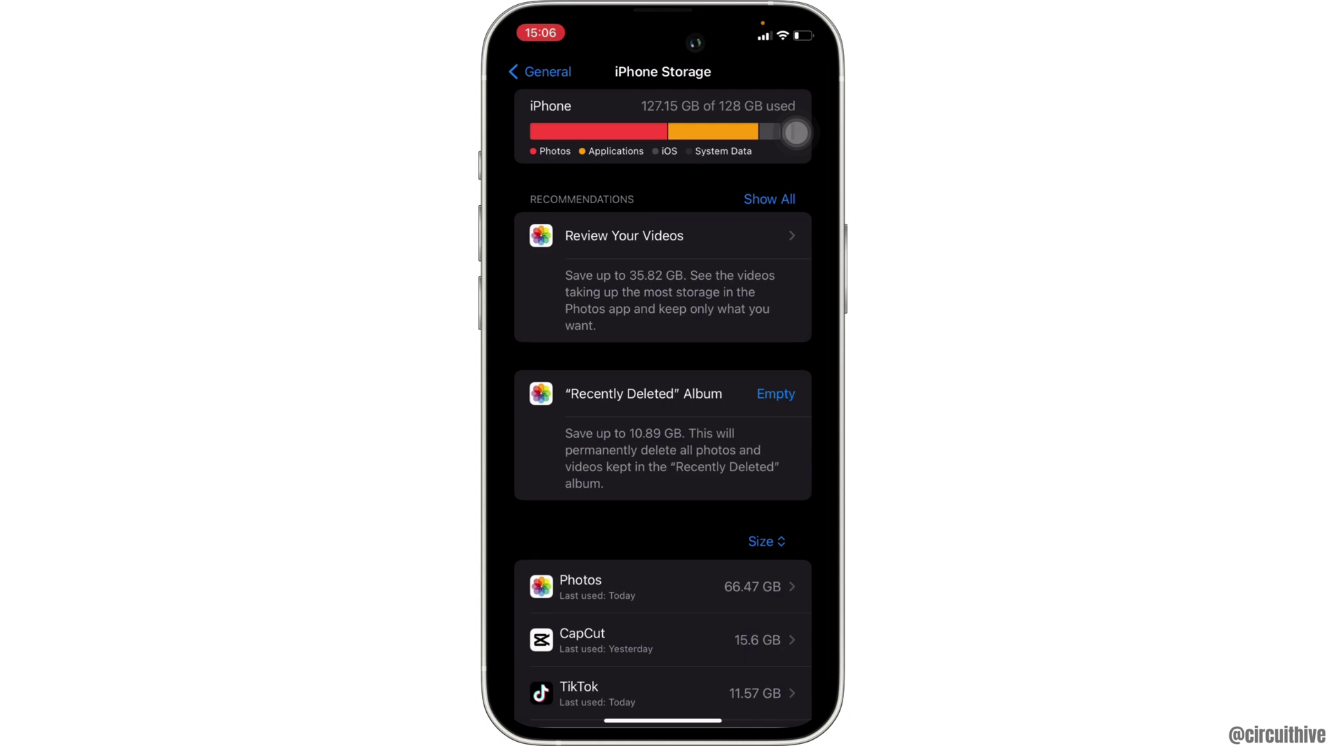
scroll(795, 132, "down", 5)
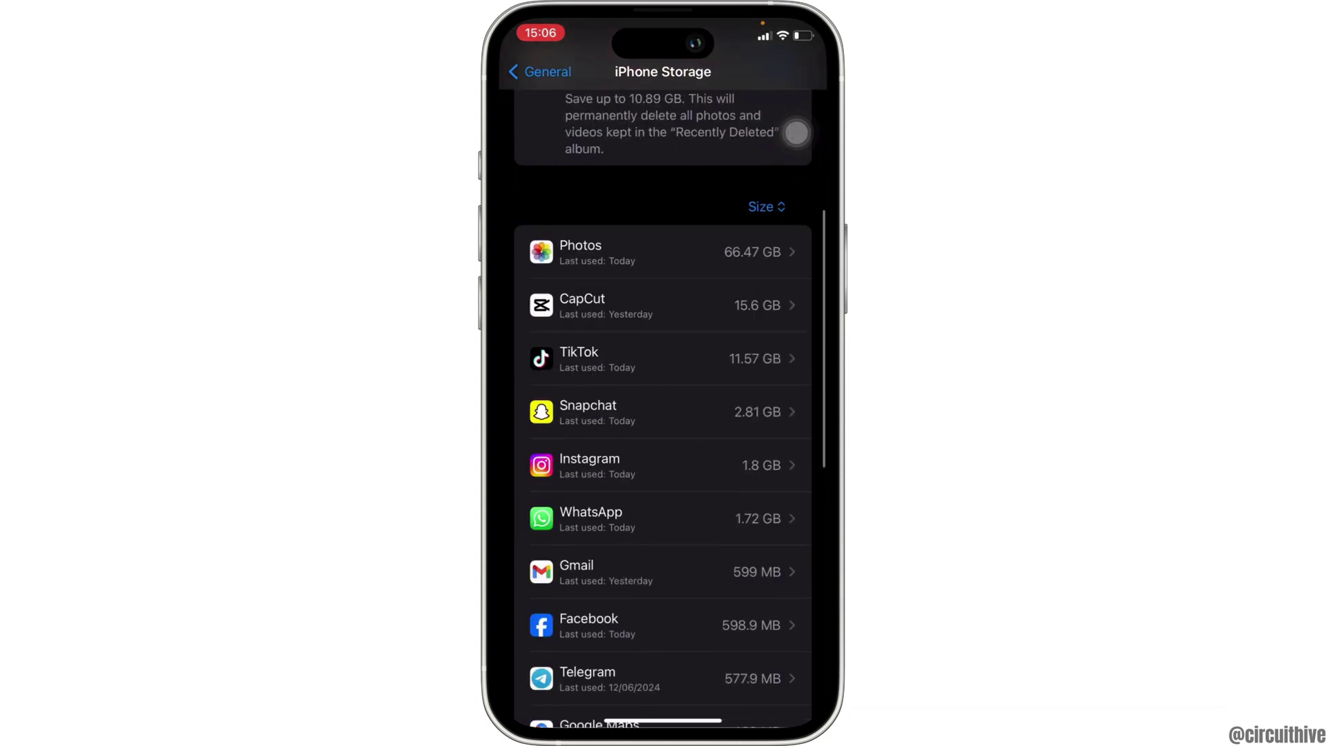
scroll(795, 132, "down", 5)
scroll(796, 132, "down", 2)
scroll(796, 132, "down", 3)
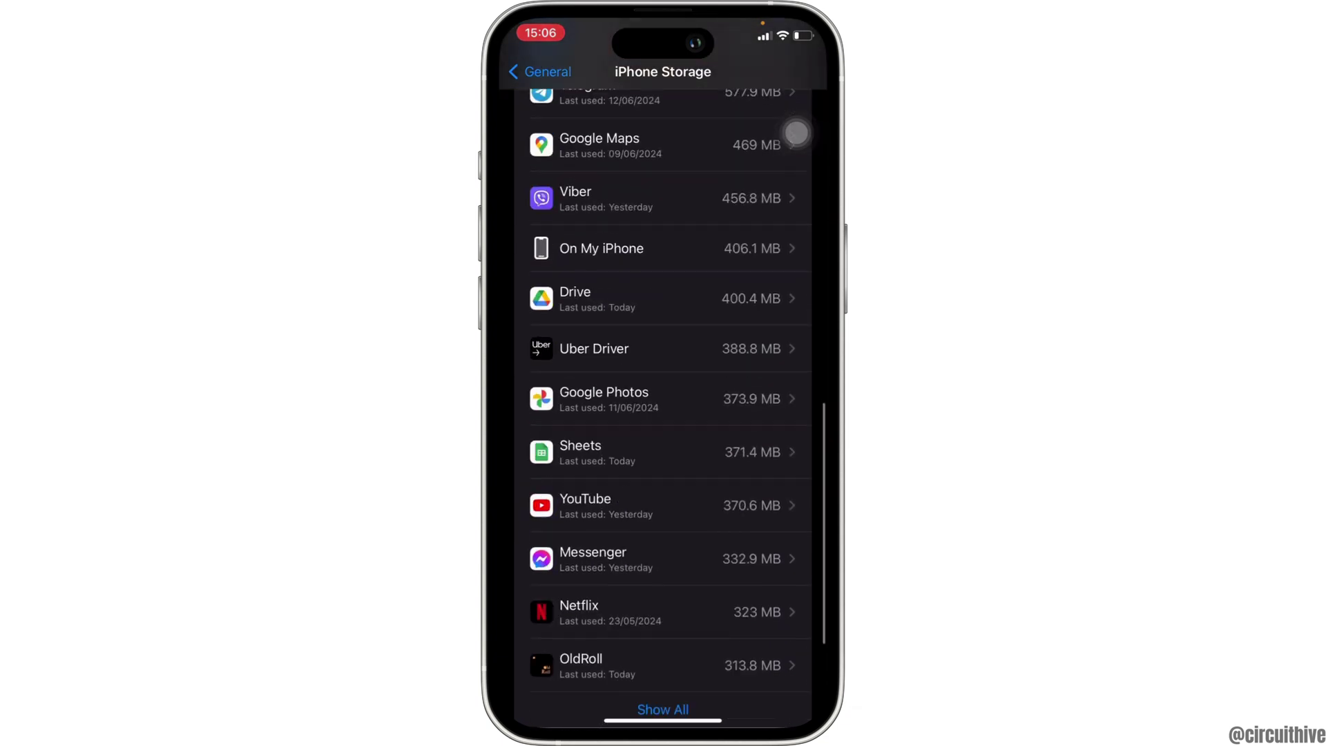
scroll(797, 132, "down", 2)
scroll(796, 131, "down", 8)
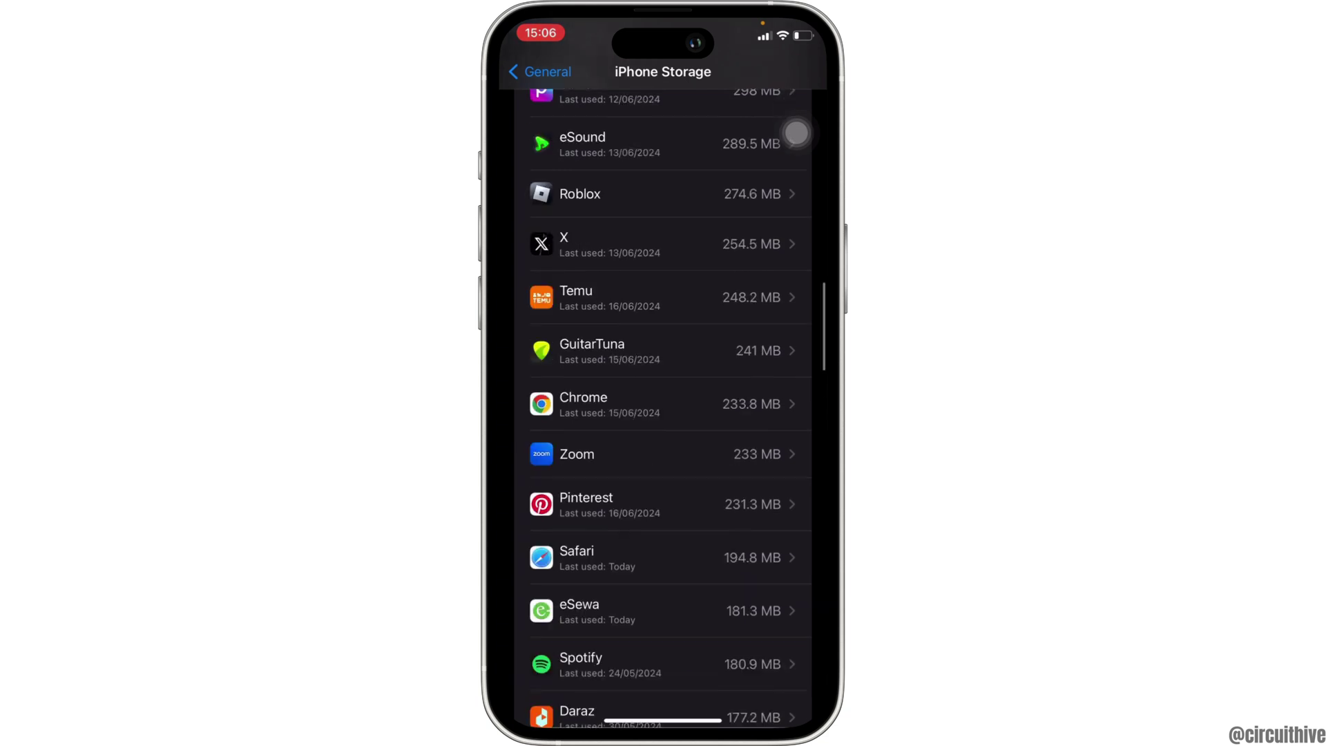
scroll(796, 132, "up", 3)
scroll(795, 132, "up", 3)
scroll(796, 132, "up", 2)
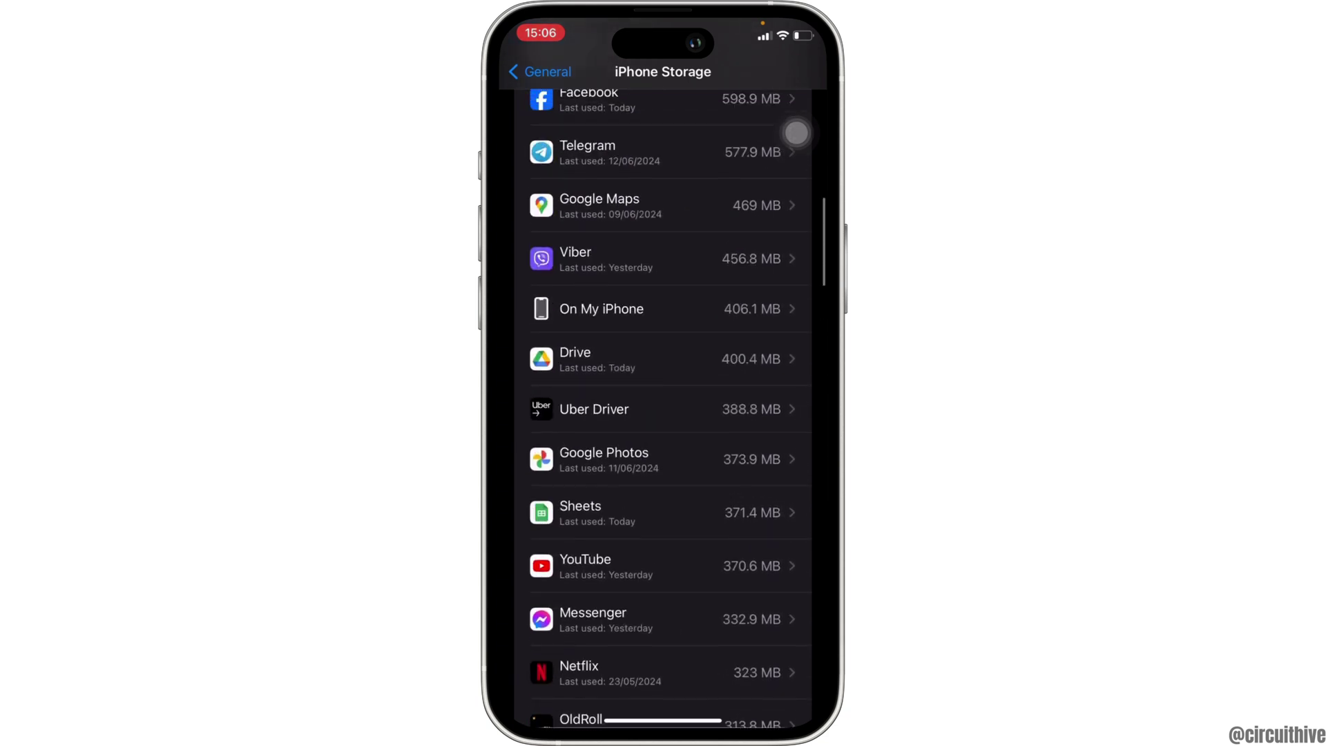
- Offload the Uber Driver app from its storage page and confirm Offload App
left_click(664, 408)
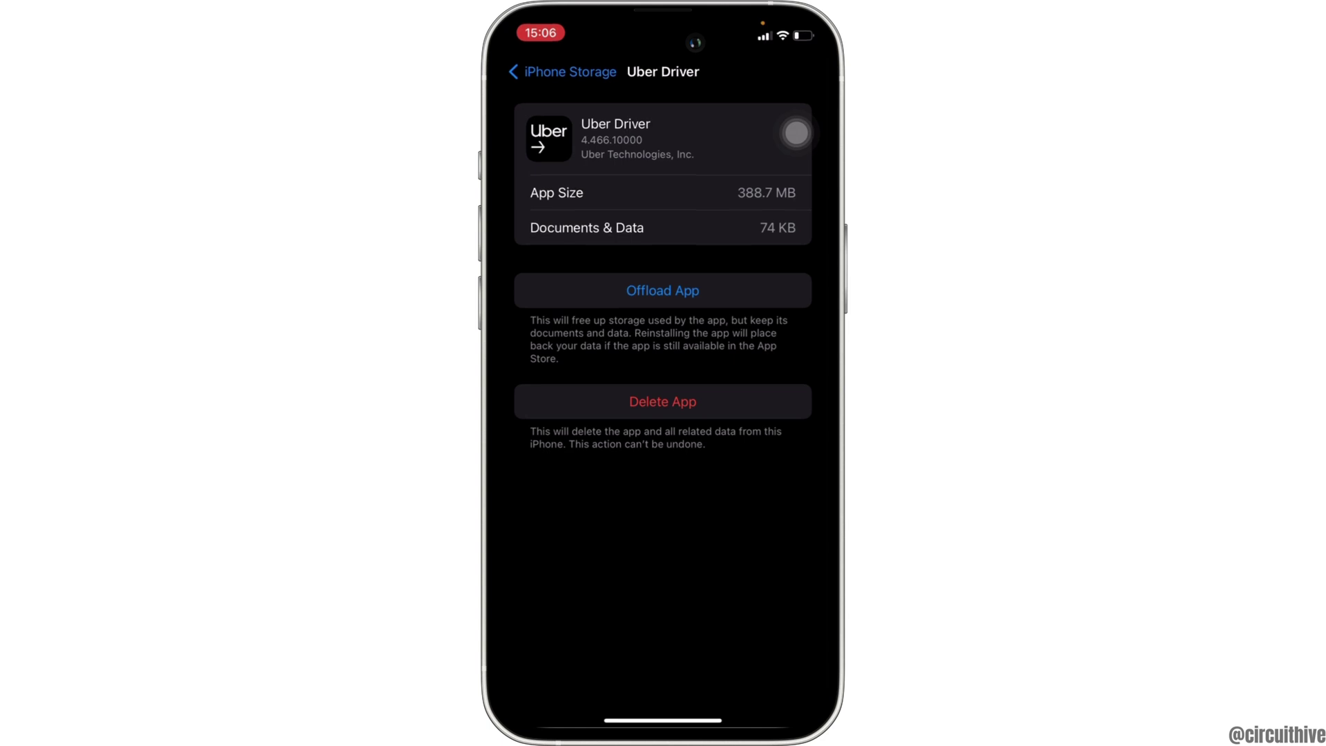
left_click(664, 290)
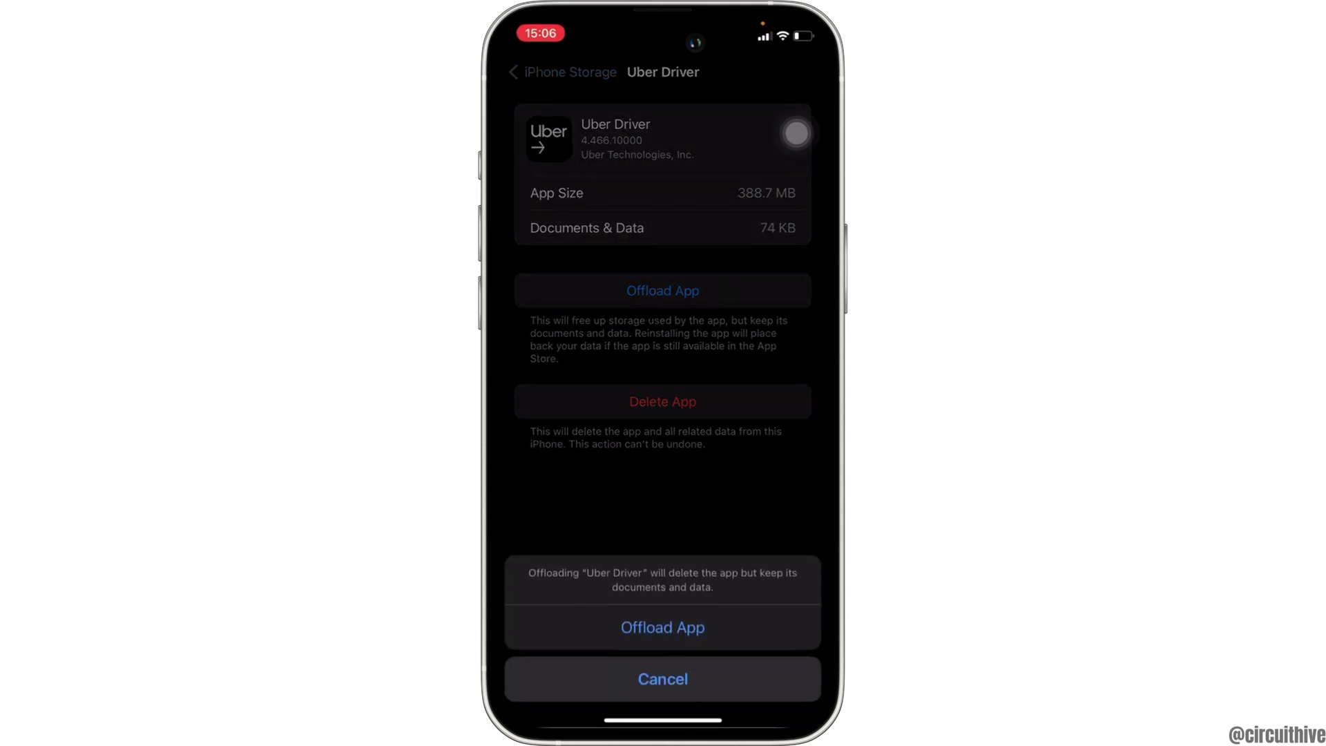
left_click(663, 628)
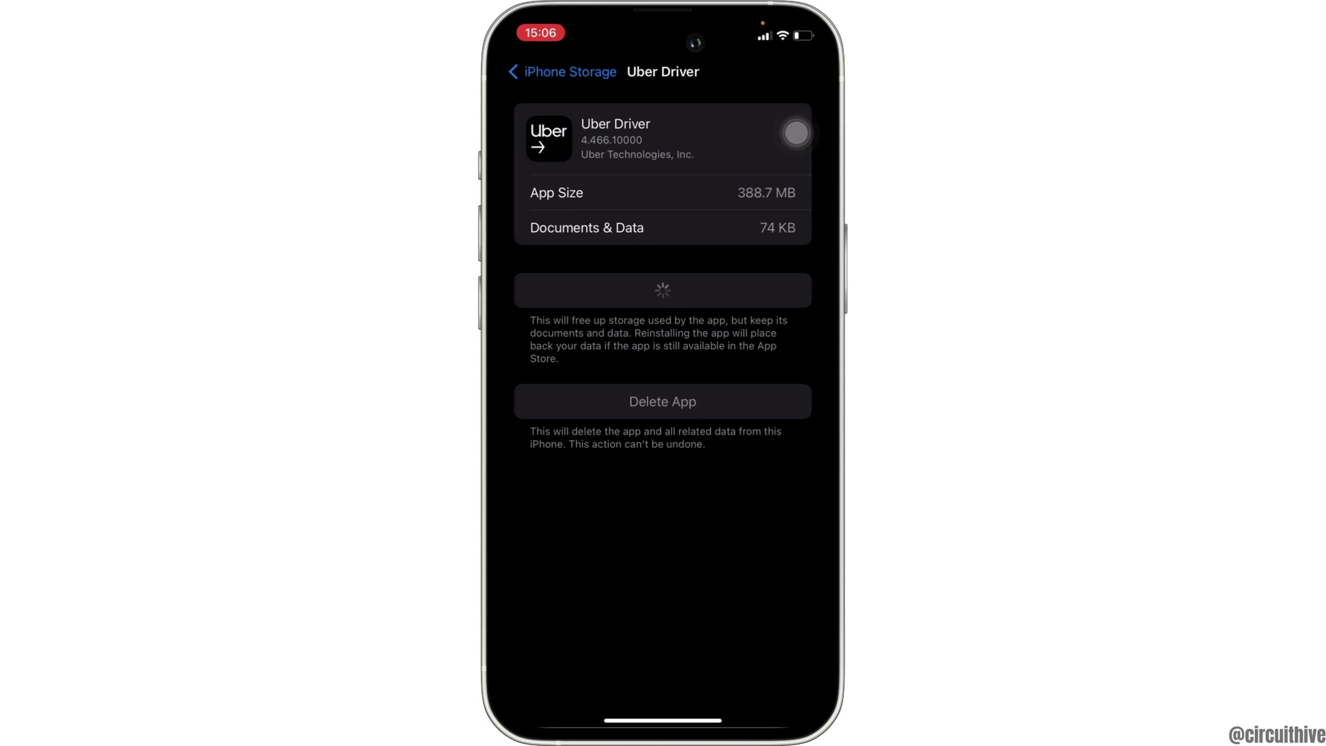